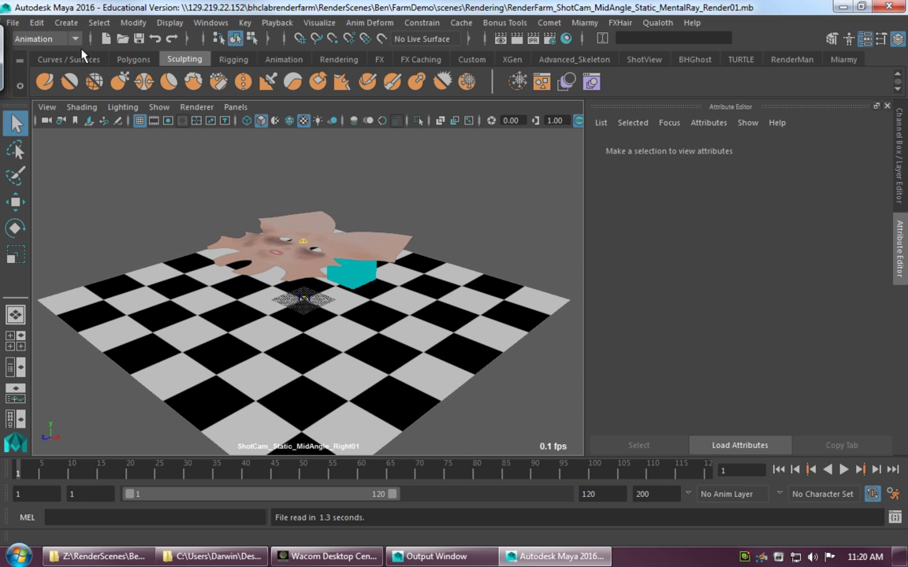
Switch the menu set from Animation to Rendering and open the Render menu.
{"action": "left_click", "coordinate": [59, 34]}
{"action": "left_click", "coordinate": [45, 110]}
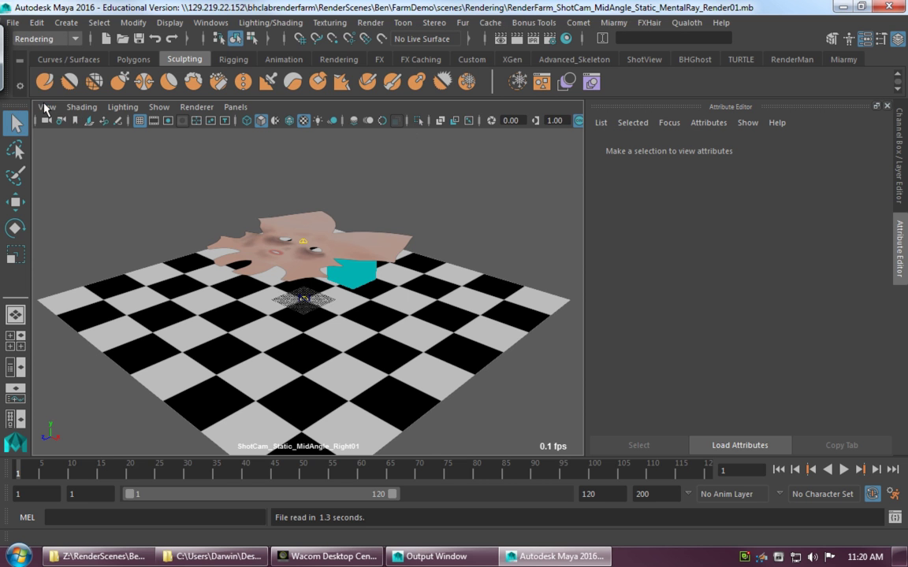
{"action": "left_click", "coordinate": [371, 22]}
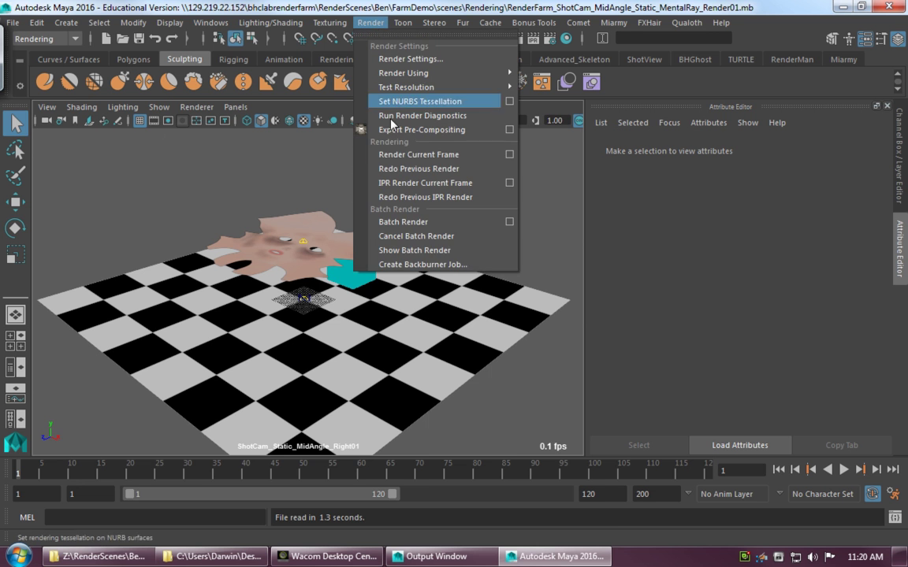
Create a Backburner job, strip the timestamp from Job Name and prefix it with a surname.
{"action": "left_click", "coordinate": [409, 266]}
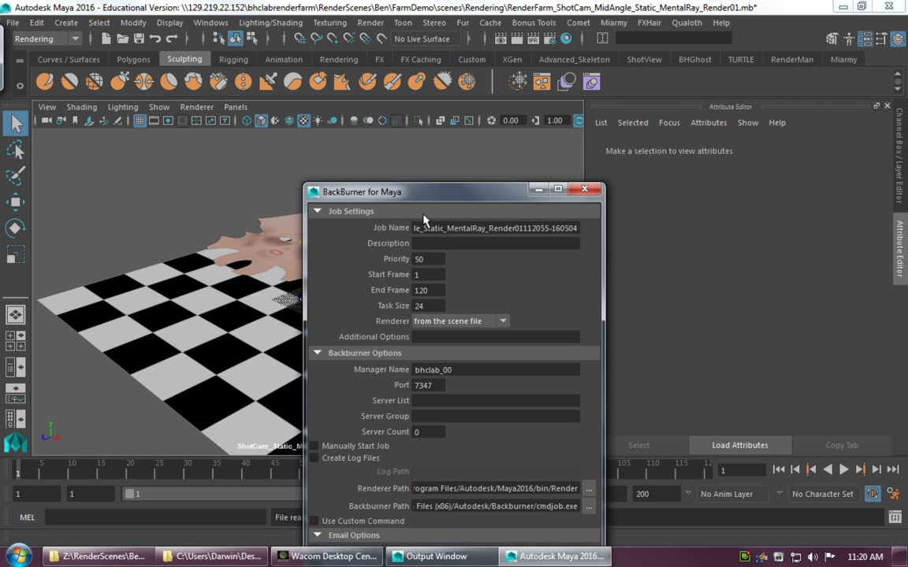
{"action": "left_click_drag", "start_coordinate": [433, 194], "coordinate": [202, 33]}
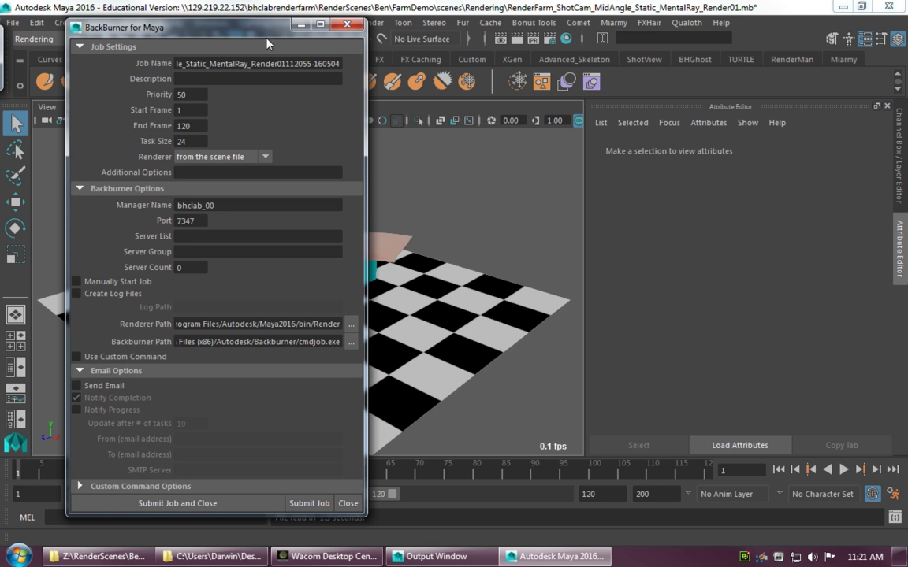
{"action": "left_click_drag", "start_coordinate": [341, 63], "coordinate": [287, 63]}
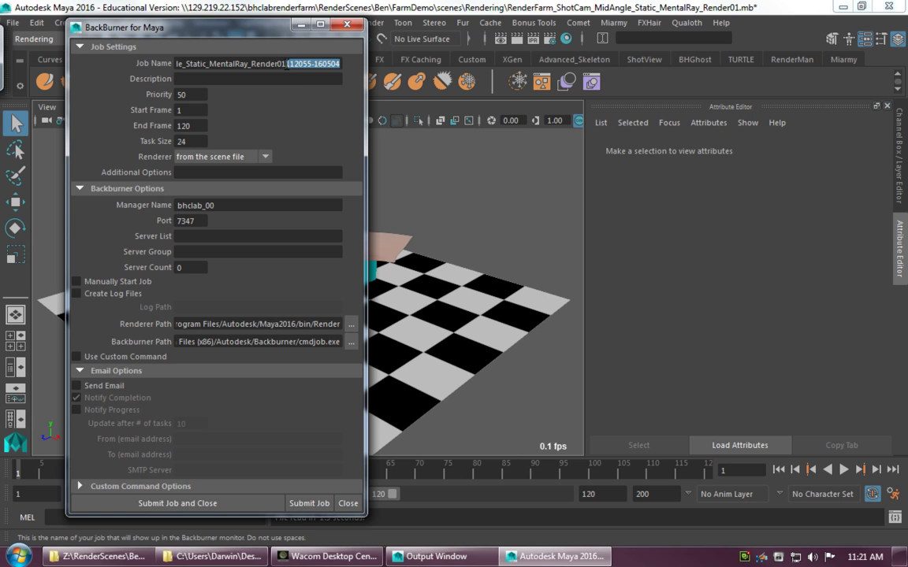
{"action": "key", "text": "BackSpace"}
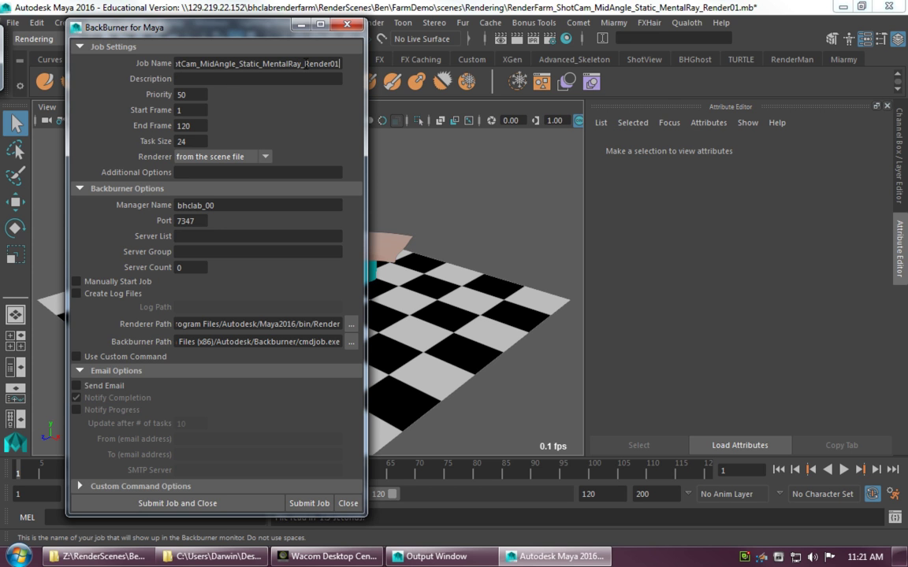
{"action": "key", "text": "Left"}
{"action": "key", "text": "Left"}
{"action": "key", "text": "Left"}
{"action": "key", "text": "Left"}
{"action": "key", "text": "Left"}
{"action": "key", "text": "Left"}
{"action": "key", "text": "Left"}
{"action": "key", "text": "Left"}
{"action": "key", "text": "Left"}
{"action": "key", "text": "Left"}
{"action": "key", "text": "Left"}
{"action": "key", "text": "Left"}
{"action": "key", "text": "Left"}
{"action": "key", "text": "Left"}
{"action": "key", "text": "Left"}
{"action": "key", "text": "Left"}
{"action": "key", "text": "Left"}
{"action": "key", "text": "Left"}
{"action": "key", "text": "Left"}
{"action": "key", "text": "Left"}
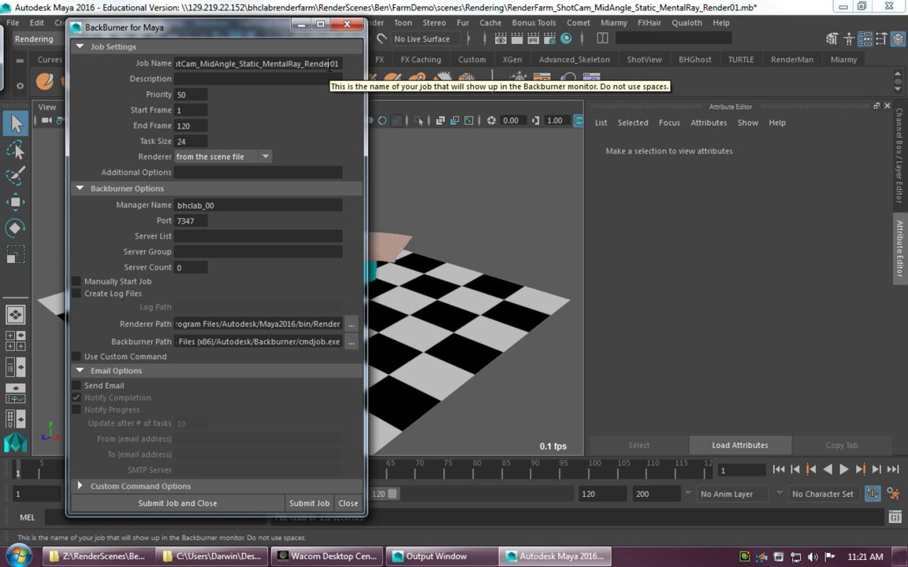
{"action": "key", "text": "Left"}
{"action": "key", "text": "Left"}
{"action": "key", "text": "Left"}
{"action": "key", "text": "Left"}
{"action": "key", "text": "Left"}
{"action": "key", "text": "Left"}
{"action": "key", "text": "Left"}
{"action": "key", "text": "Left"}
{"action": "key", "text": "Left"}
{"action": "key", "text": "Left"}
{"action": "key", "text": "Left"}
{"action": "key", "text": "Left"}
{"action": "key", "text": "Left"}
{"action": "key", "text": "Left"}
{"action": "key", "text": "Left"}
{"action": "key", "text": "Left"}
{"action": "key", "text": "Left"}
{"action": "key", "text": "Left"}
{"action": "key", "text": "Left"}
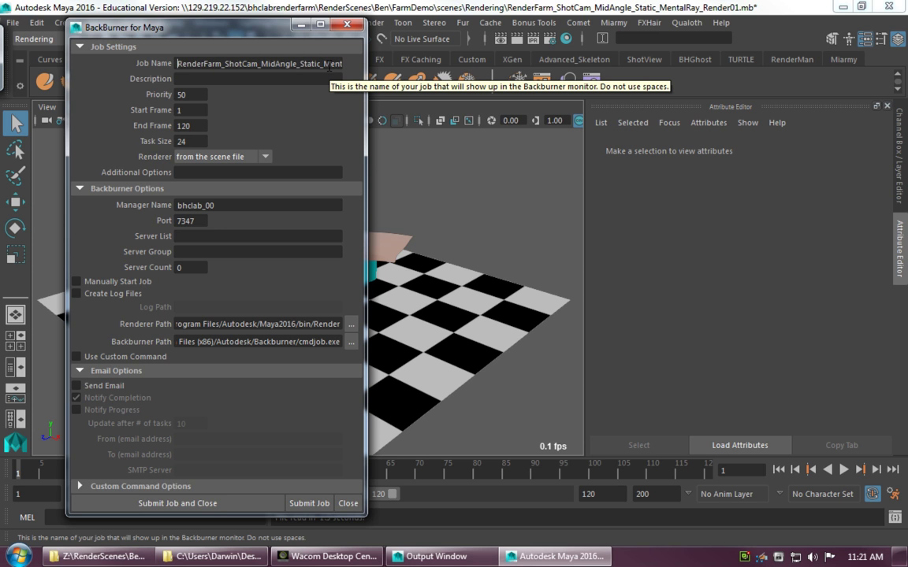
{"action": "type", "text": "LeFebre_"}
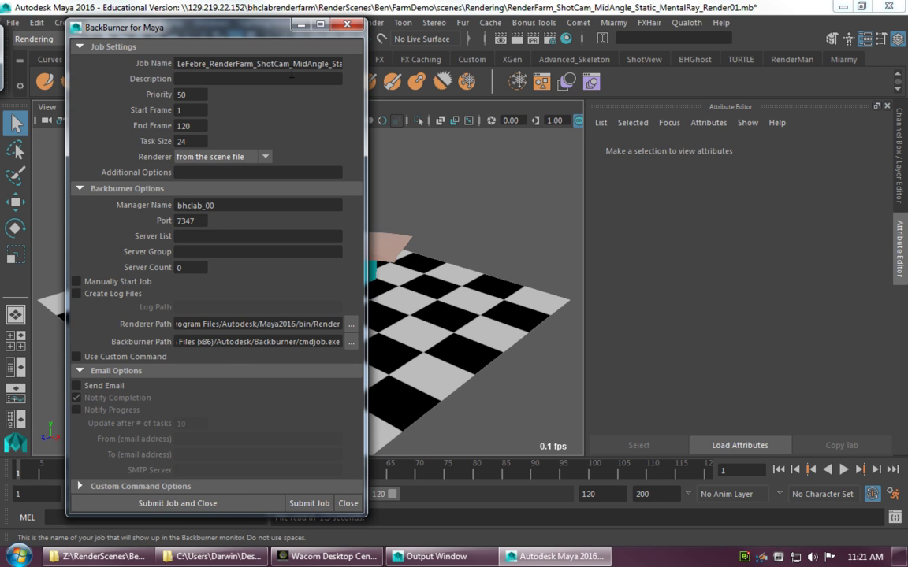
Set the job description to 'Mental Ray rendering test for RenderFarm Demo'.
{"action": "key", "text": "Tab"}
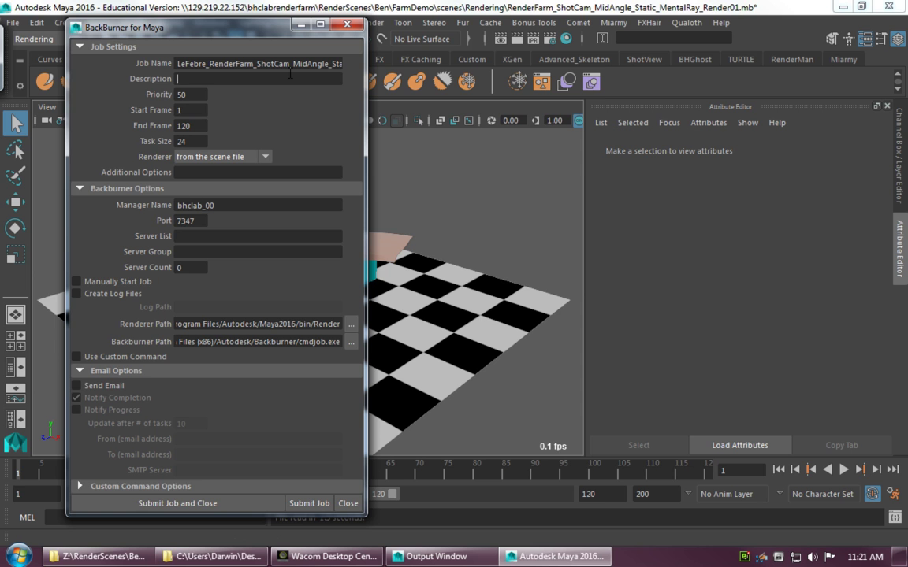
{"action": "type", "text": "Mentalr"}
{"action": "key", "text": "BackSpace"}
{"action": "type", "text": "Ray rendering test for Render"}
{"action": "key", "text": "BackSpace"}
{"action": "type", "text": "Farm Demo"}
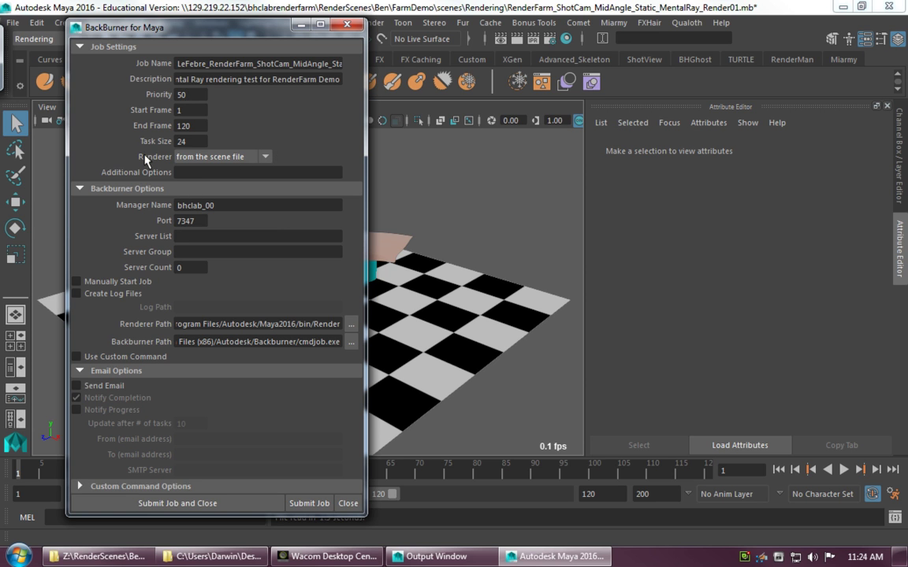
Choose mental ray in the Renderer dropdown instead of the scene file's renderer.
{"action": "left_click", "coordinate": [234, 158]}
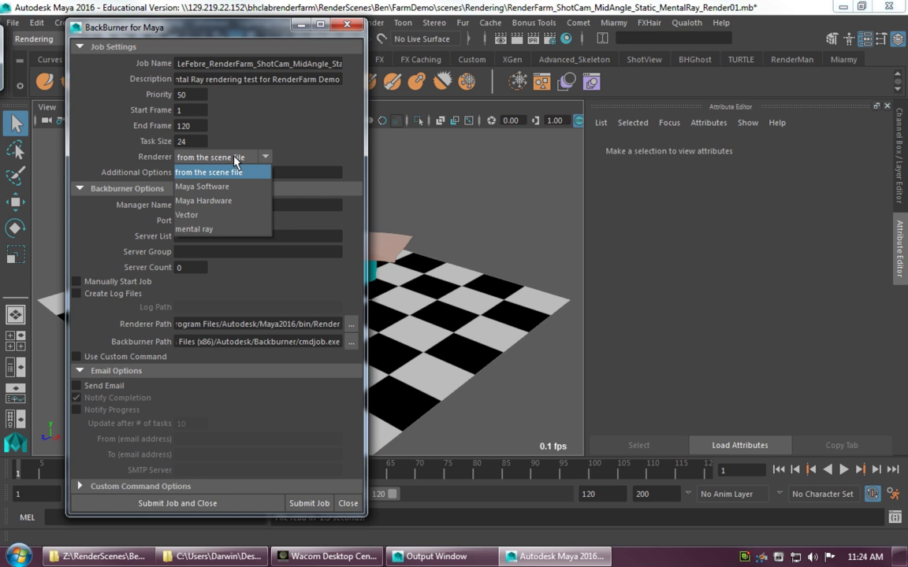
{"action": "left_click", "coordinate": [236, 228]}
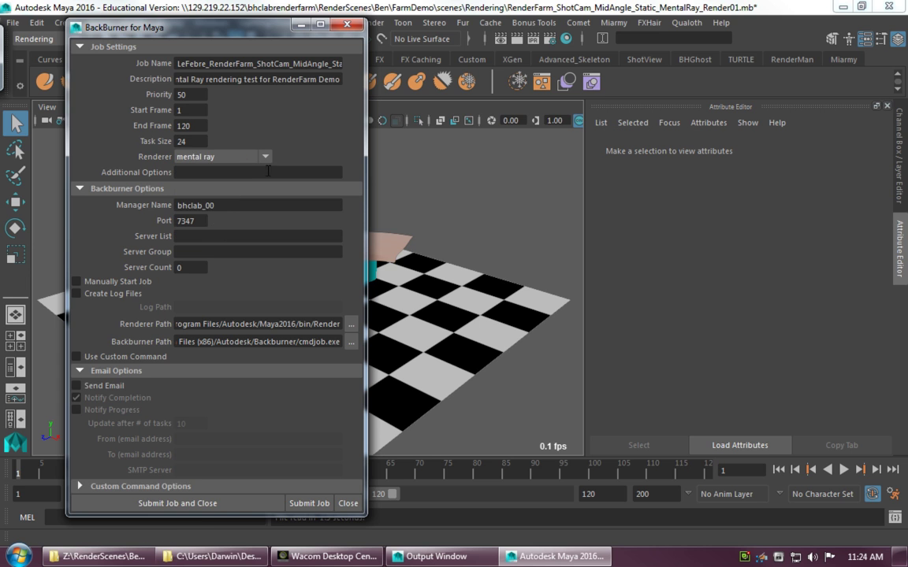
{"action": "left_click", "coordinate": [237, 157]}
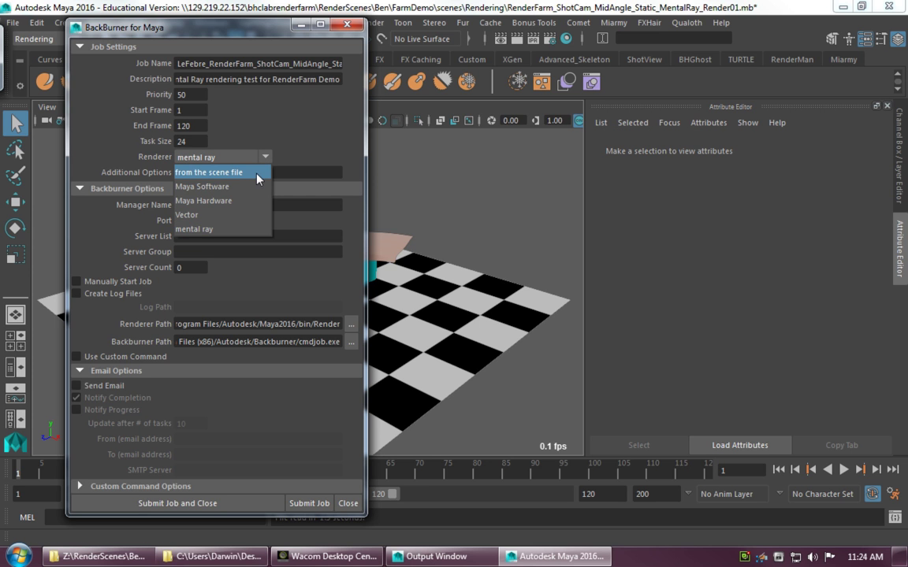
{"action": "left_click", "coordinate": [196, 230]}
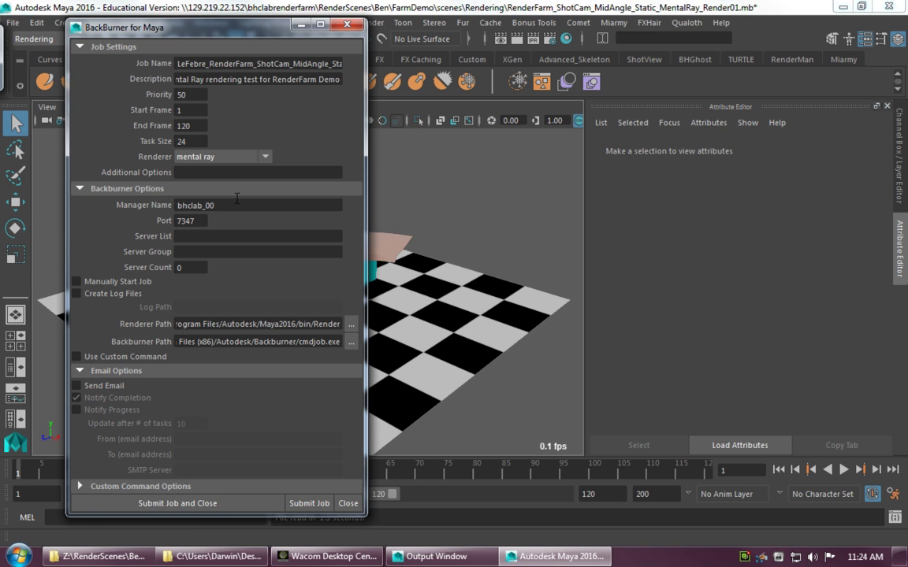
{"action": "left_click", "coordinate": [251, 171]}
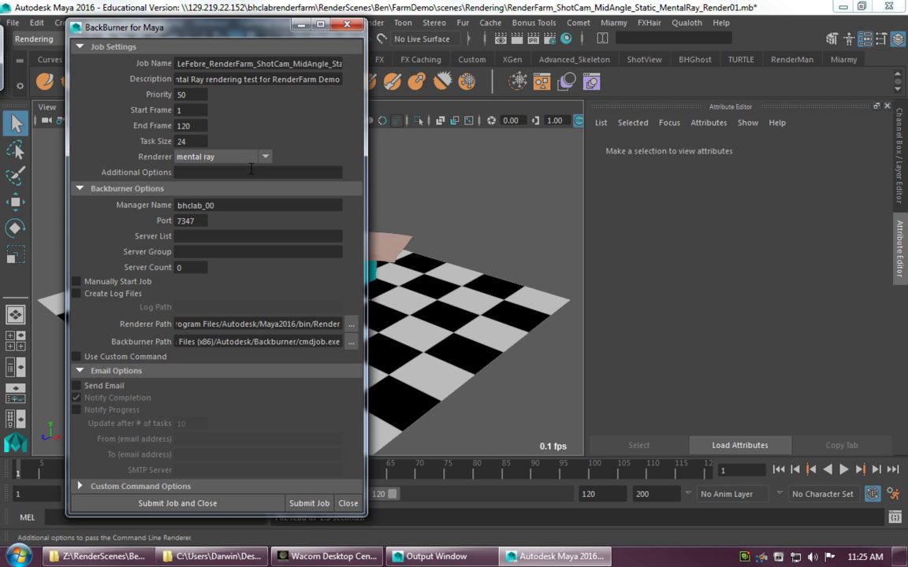
Enter '-art -aml' in the Additional Options field.
{"action": "type", "text": "-art"}
{"action": "type", "text": "-aml"}
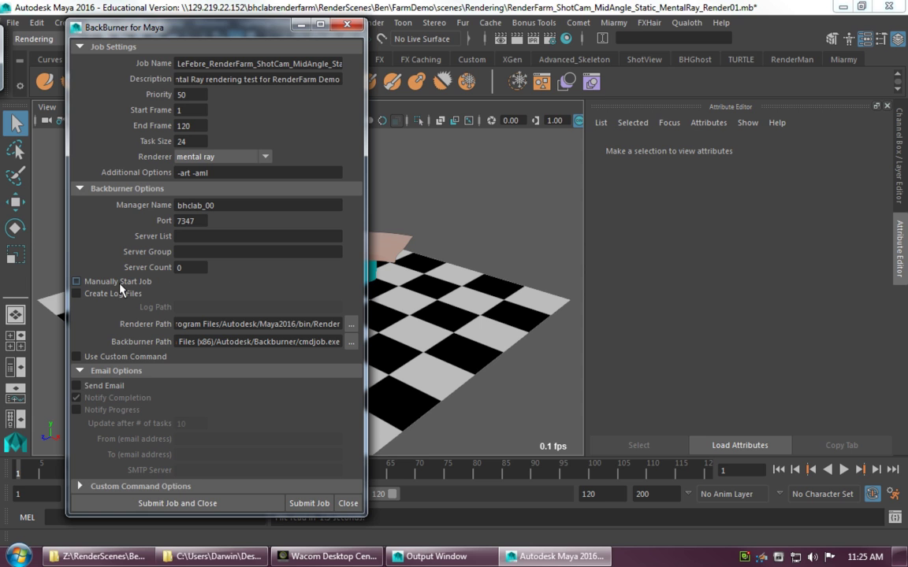
Turn on Manually Start Job and Use Custom Command to reveal Custom Command Options.
{"action": "left_click", "coordinate": [78, 282]}
{"action": "left_click_drag", "start_coordinate": [170, 27], "coordinate": [151, 19]}
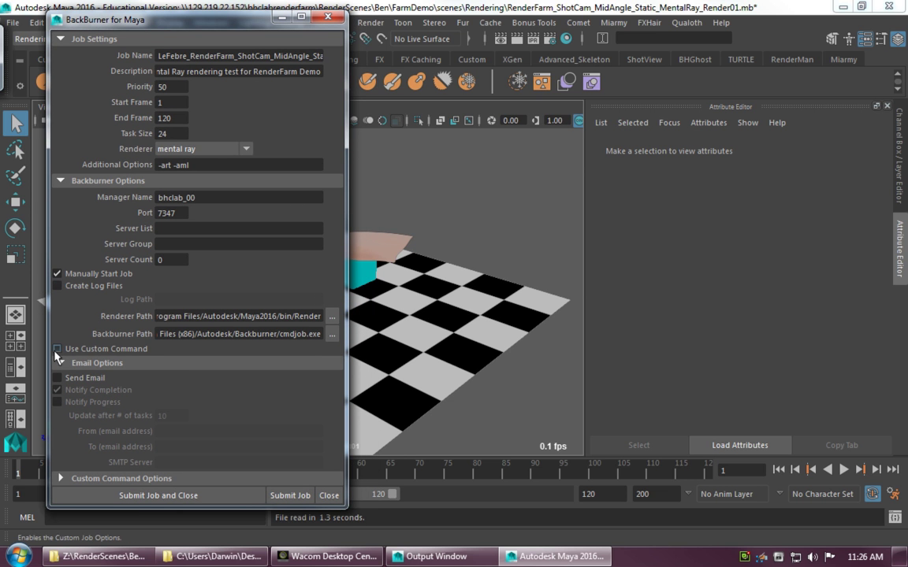
{"action": "left_click", "coordinate": [57, 351]}
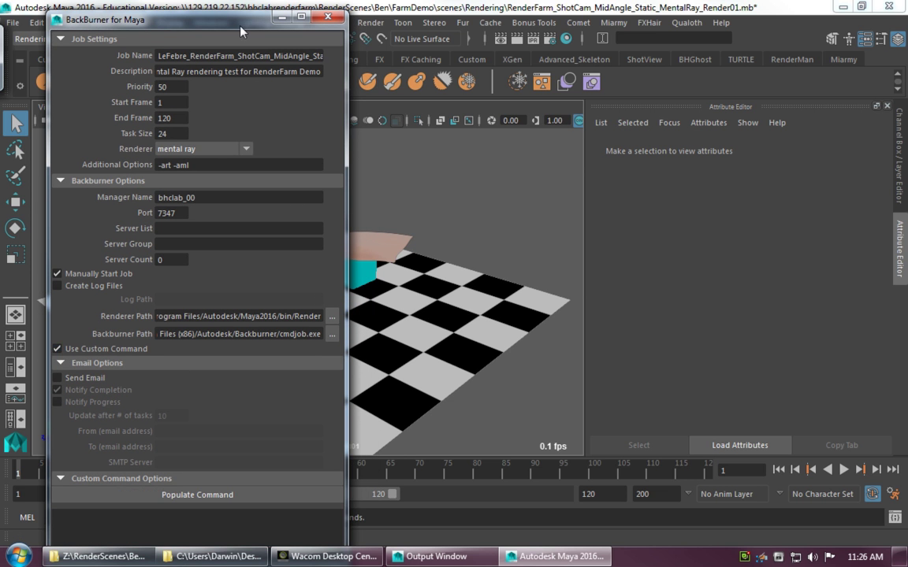
{"action": "left_click_drag", "start_coordinate": [241, 30], "coordinate": [218, 22]}
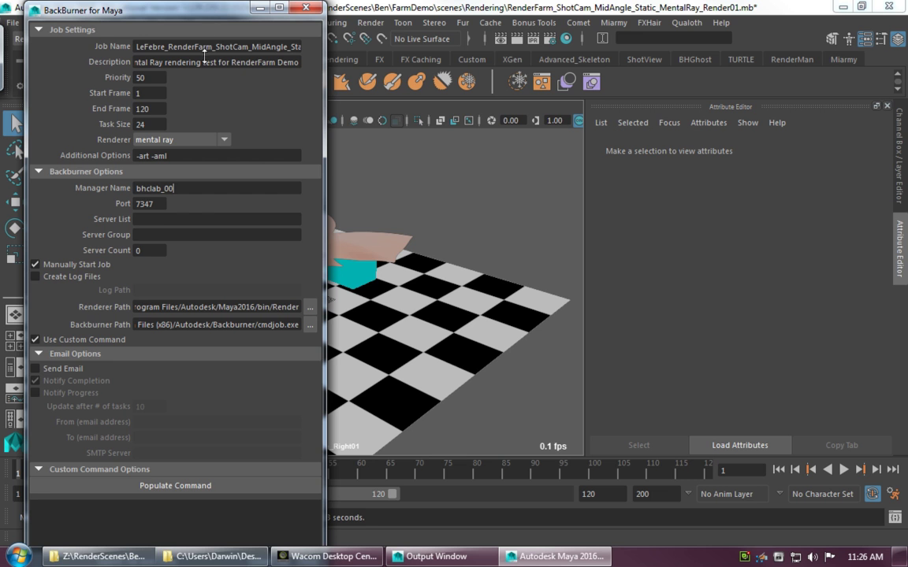
{"action": "left_click_drag", "start_coordinate": [195, 11], "coordinate": [197, 43]}
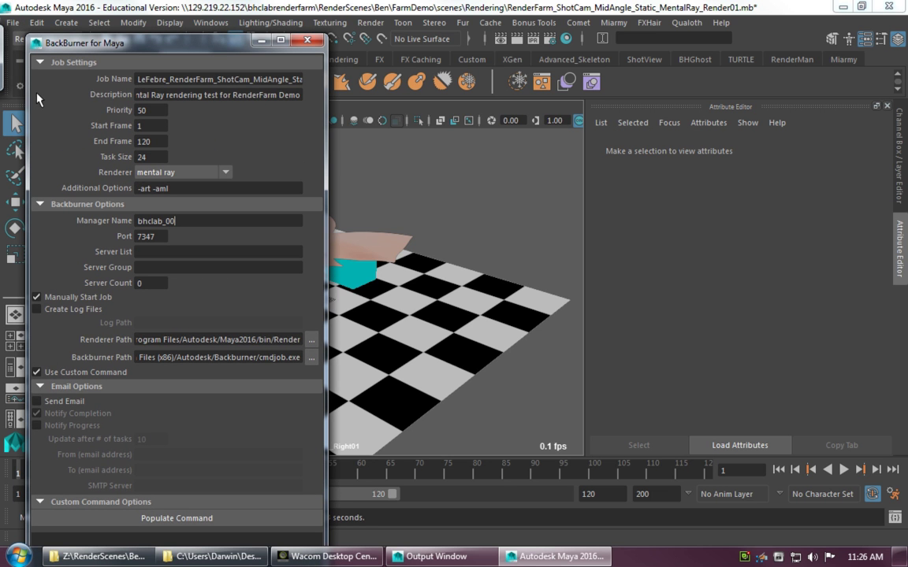
Collapse Job Settings and generate the cmdjob.exe command with Populate Command.
{"action": "left_click", "coordinate": [39, 61]}
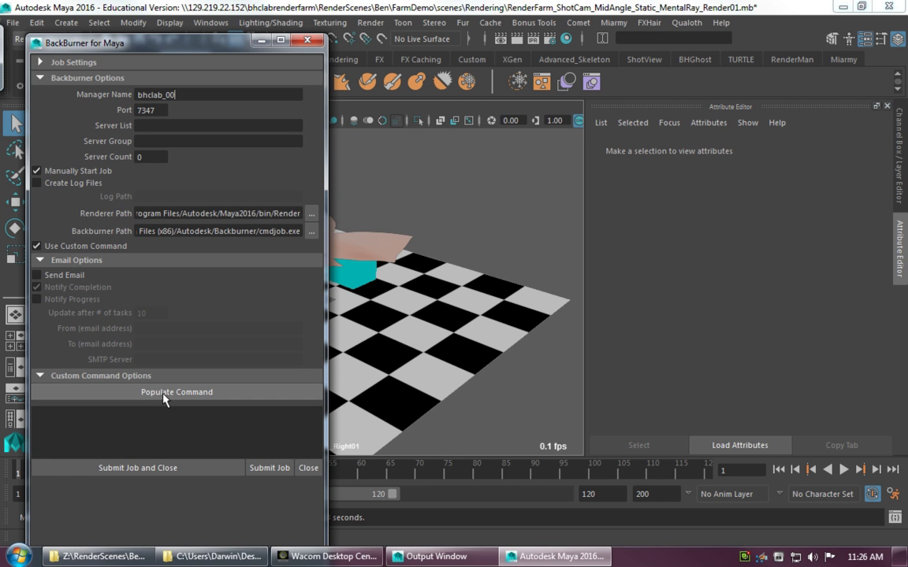
{"action": "left_click", "coordinate": [164, 399]}
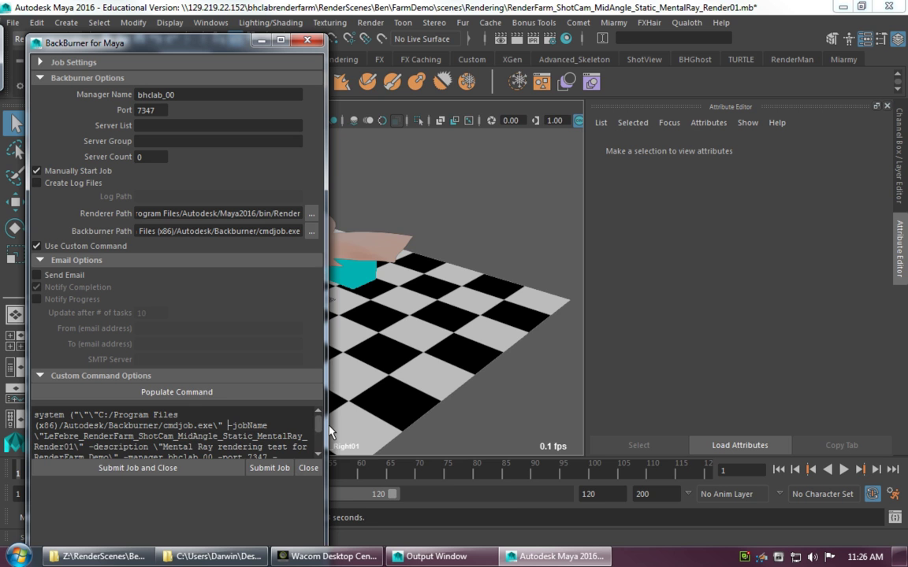
Insert '-priority 50 -timeout 120' before -taskList in the widened command box.
{"action": "left_click_drag", "start_coordinate": [326, 425], "coordinate": [823, 426]}
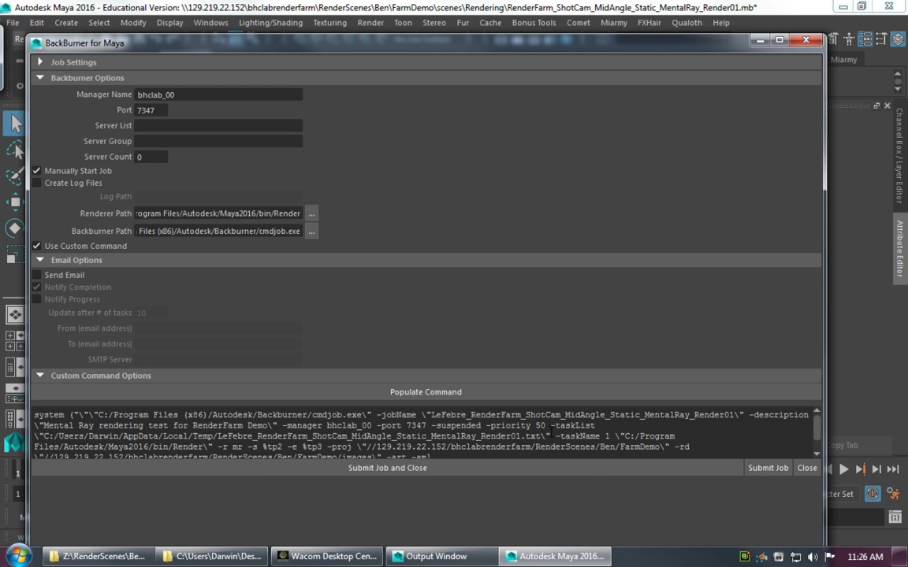
{"action": "left_click", "coordinate": [550, 425]}
{"action": "type", "text": "-priority 50 -timeout 120 -t"}
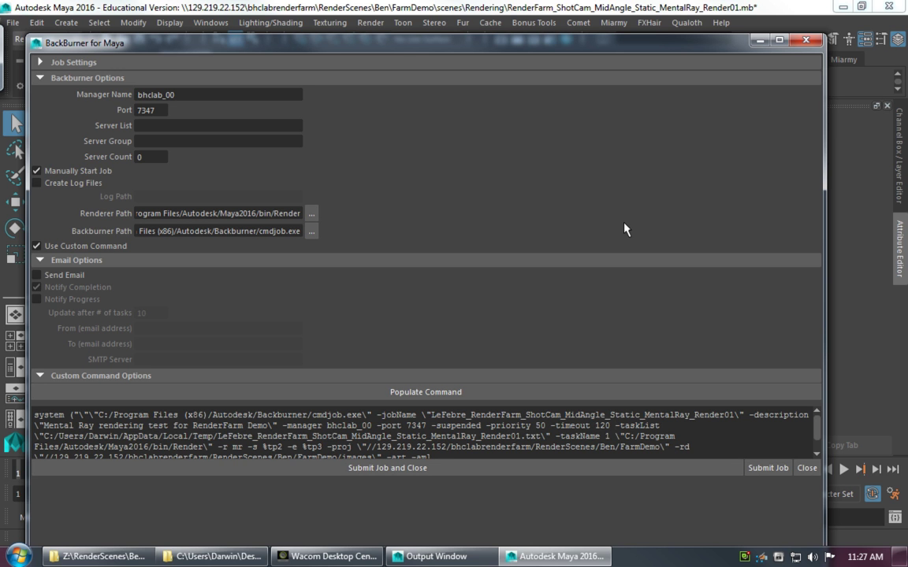
Submit the mental ray job to Backburner and close the dialog.
{"action": "left_click", "coordinate": [407, 472]}
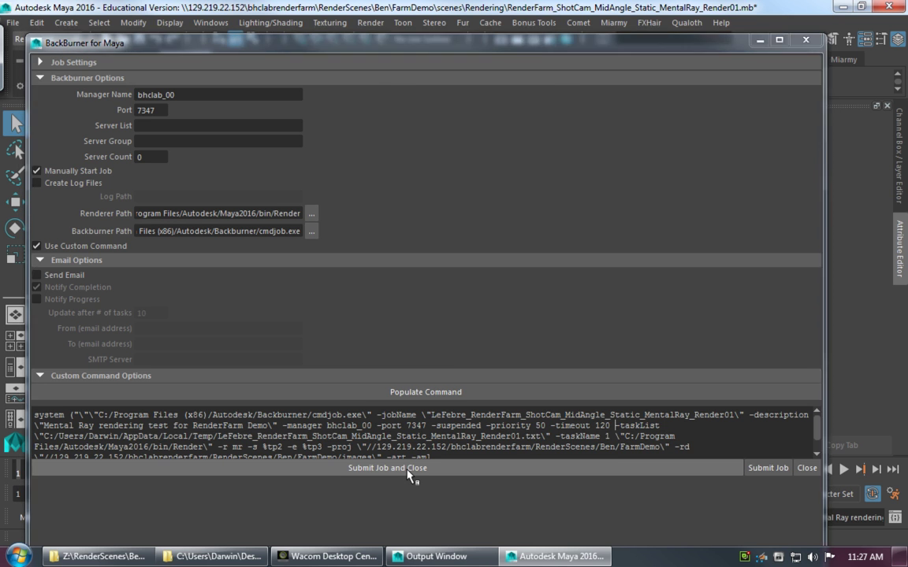